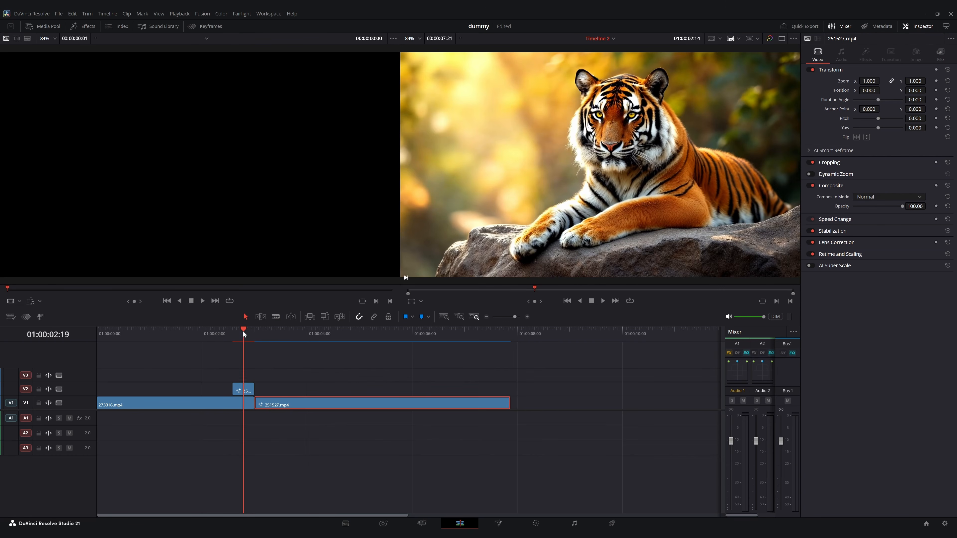
# Open the short 251527.mp4 clip on V2 in Fusion and add a Magic Mask node after its source node.
pyautogui.click(247, 394)
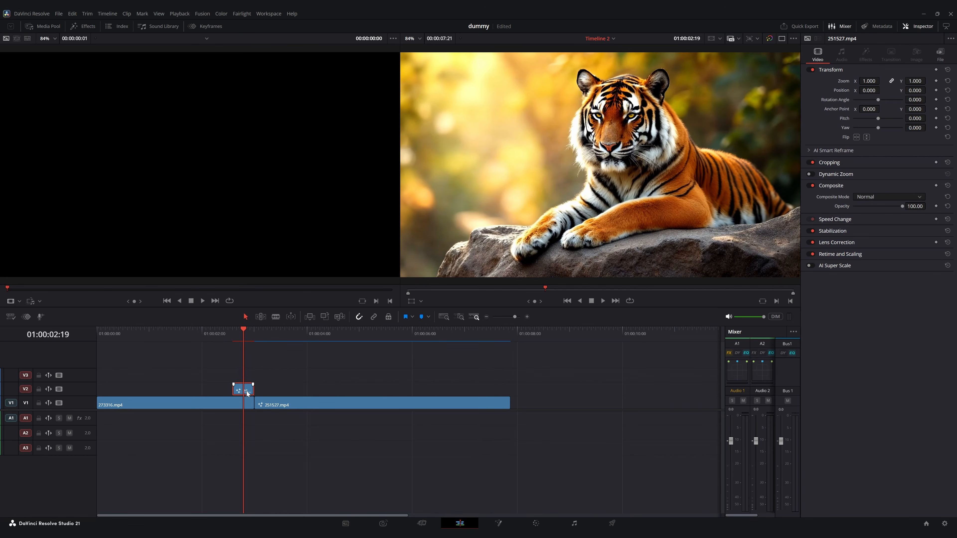
pyautogui.hotkey('ctrl', '=')
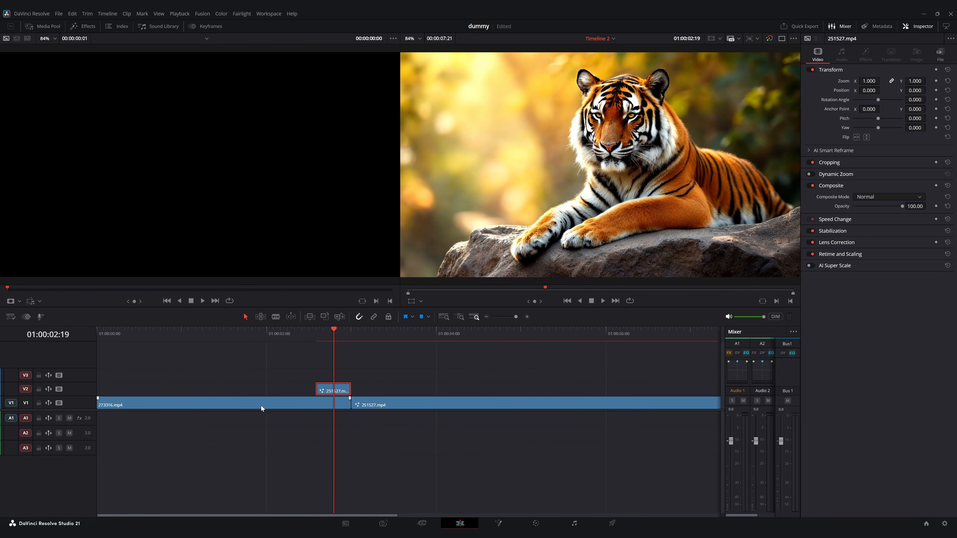
pyautogui.click(504, 526)
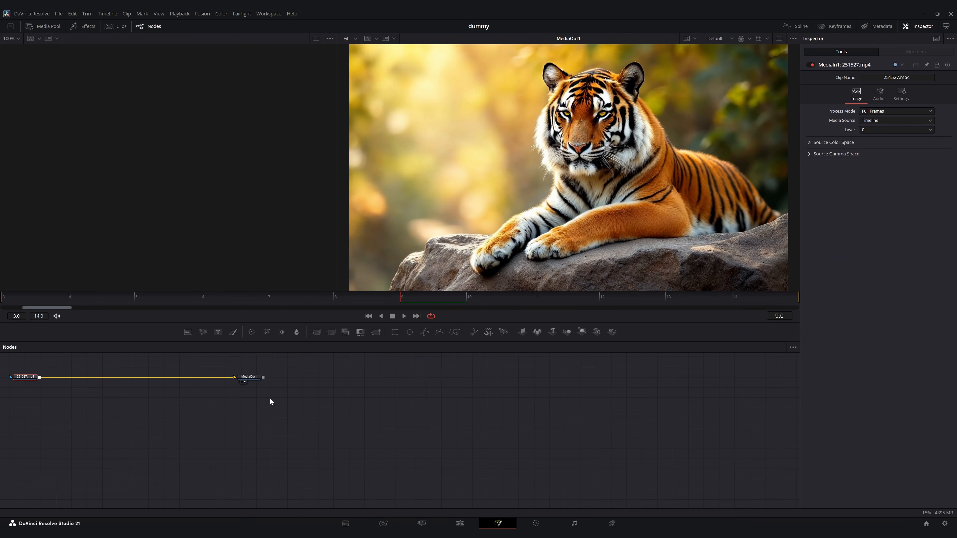
pyautogui.moveTo(269, 398); pyautogui.dragTo(544, 448)
pyautogui.hotkey('shift', 'space')
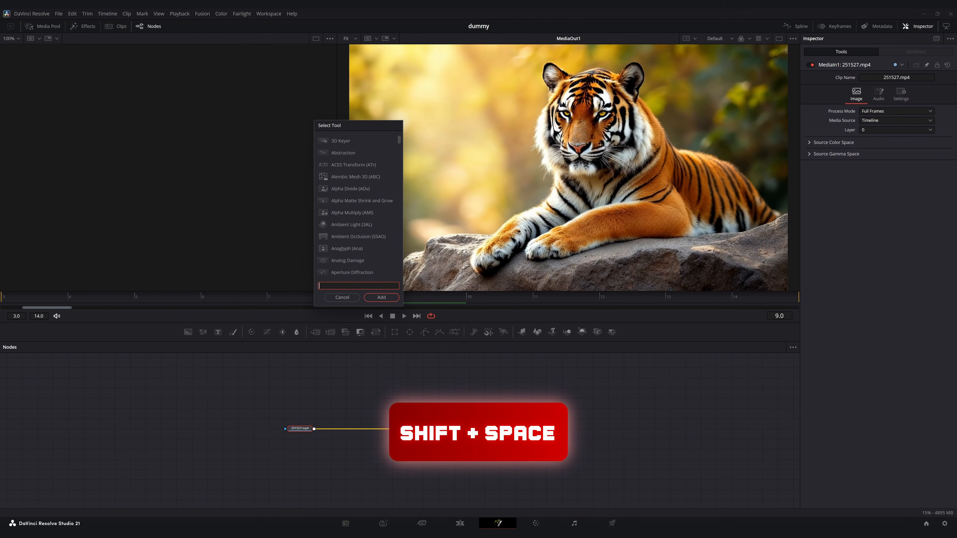
pyautogui.write('magic')
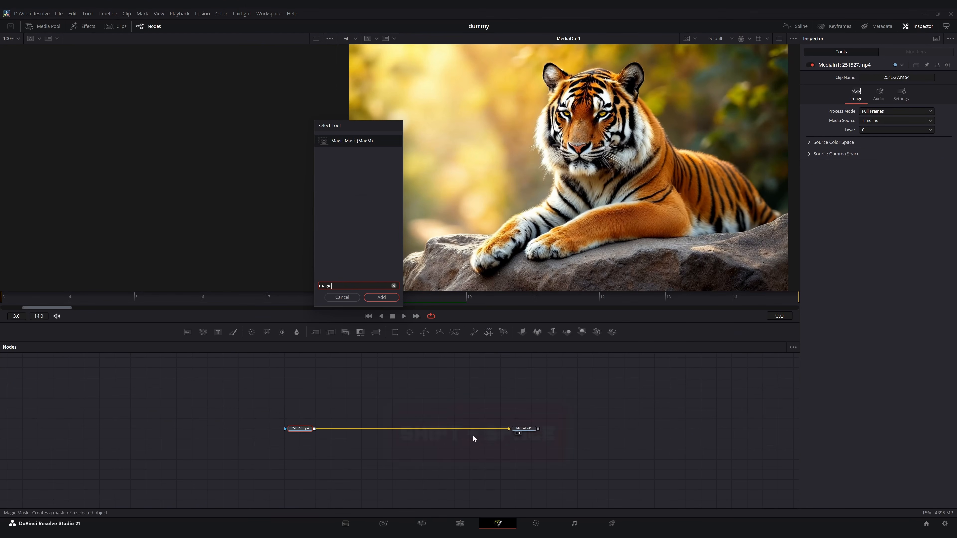
pyautogui.press('Return')
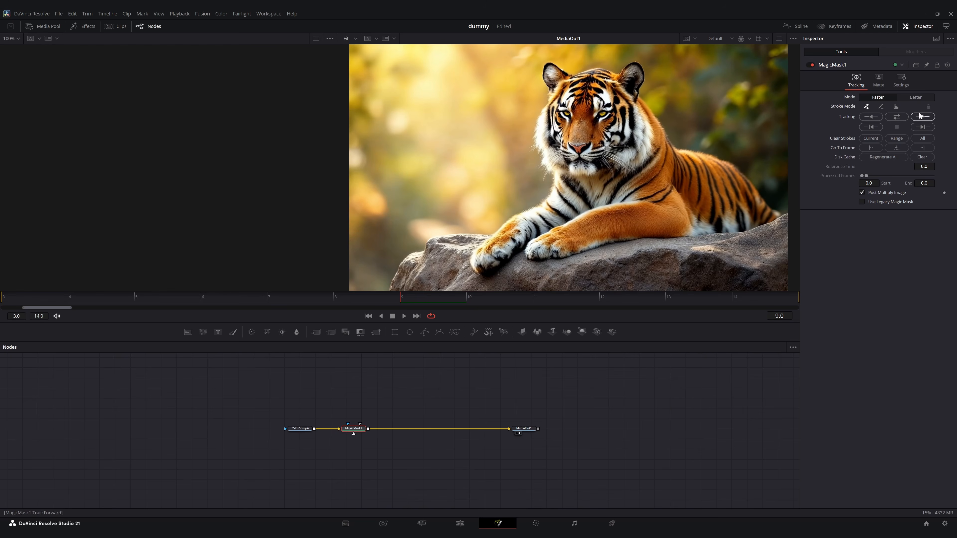
# Set the Magic Mask mode to Better, mark the tiger as the subject and track it in both directions.
pyautogui.click(913, 98)
pyautogui.click(635, 177)
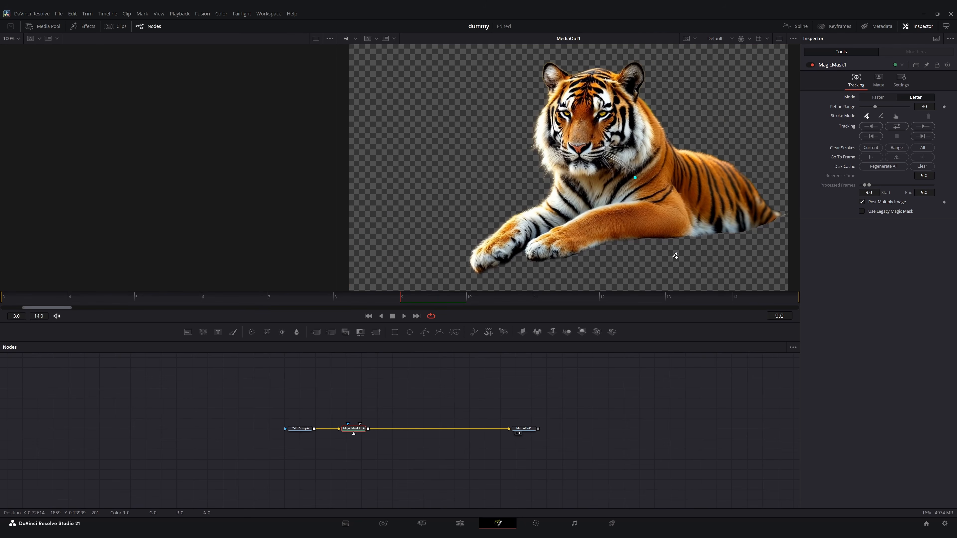
pyautogui.click(900, 125)
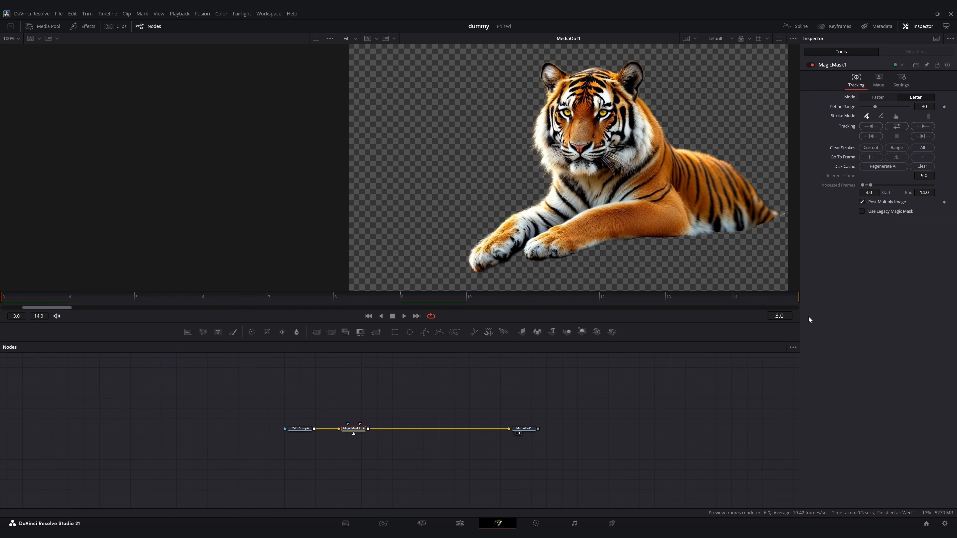
# Refine the mask's matte with Erode/Dilate at -0.00111 and a low threshold of 0.239, and save the project.
pyautogui.click(878, 79)
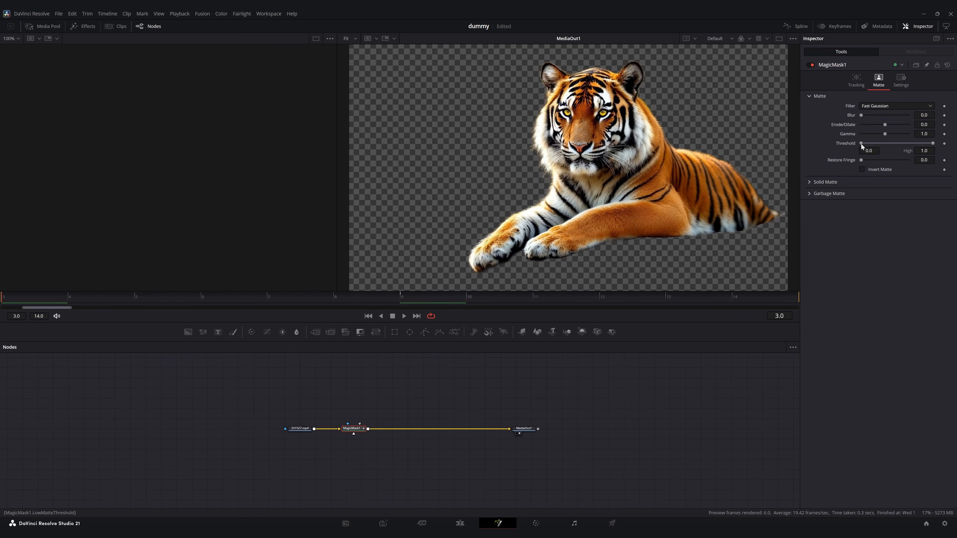
pyautogui.moveTo(930, 124); pyautogui.dragTo(923, 124)
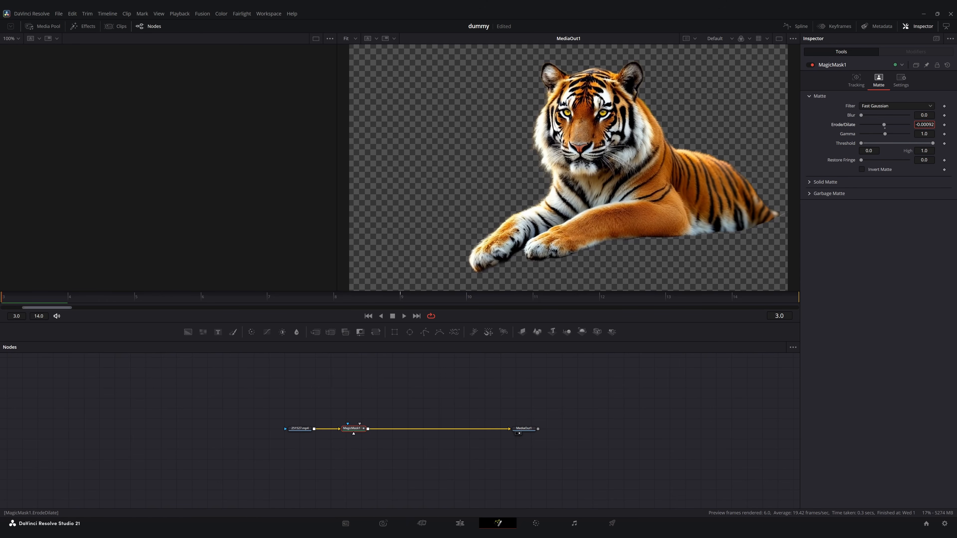
pyautogui.moveTo(861, 143); pyautogui.dragTo(872, 144)
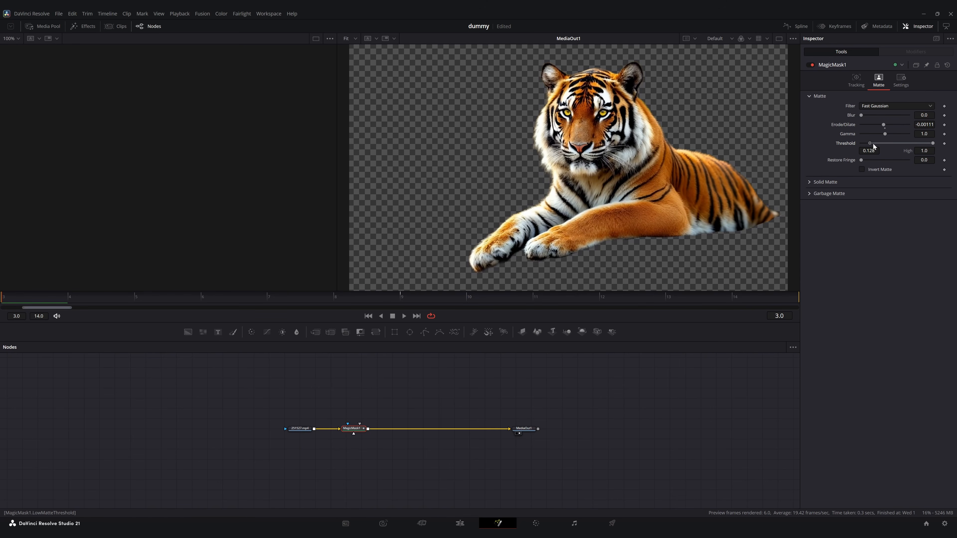
pyautogui.hotkey('ctrl', 's')
# Add a Color Corrector after the Magic Mask, also feed the mask output into its mask input, and set Brightness to 0.76.
pyautogui.hotkey('shift', 'space')
pyautogui.write('color')
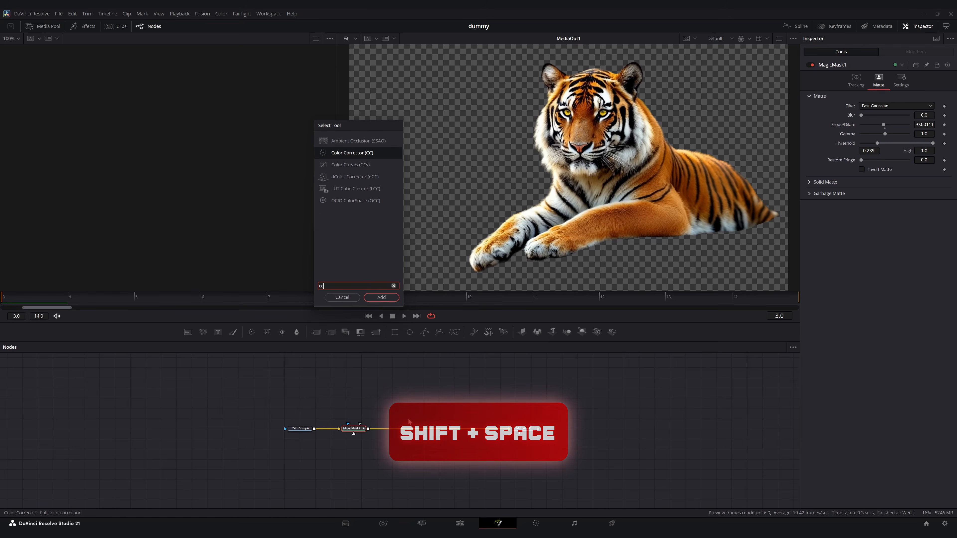
pyautogui.press('Return')
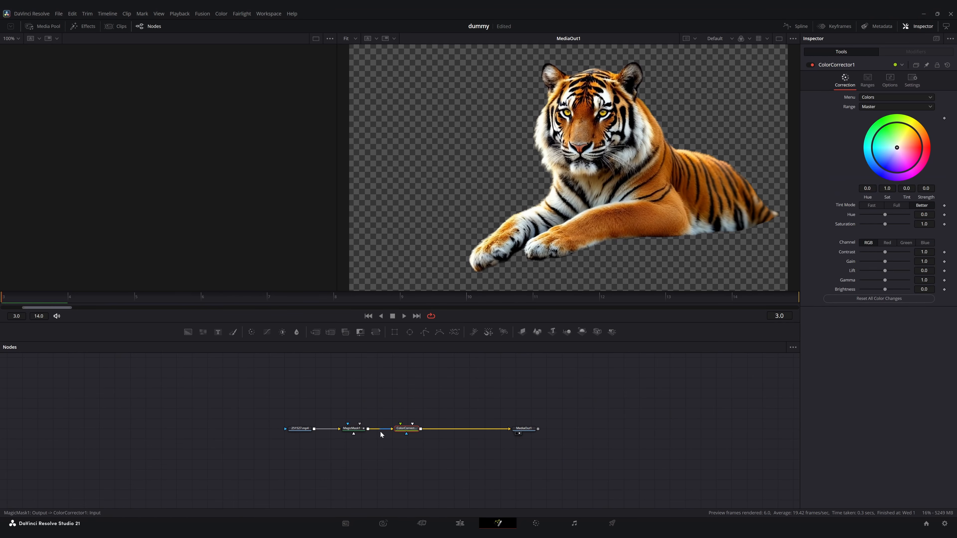
pyautogui.moveTo(368, 429); pyautogui.dragTo(406, 434)
pyautogui.moveTo(884, 289); pyautogui.dragTo(902, 291)
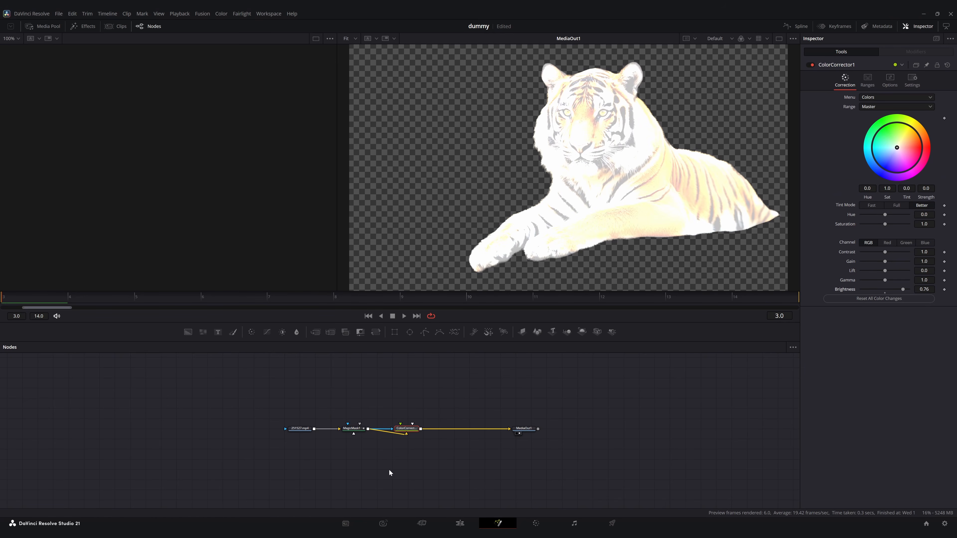
# Add a Soft Glow node with its default settings after the Color Corrector.
pyautogui.hotkey('shift', 'space')
pyautogui.write('soft')
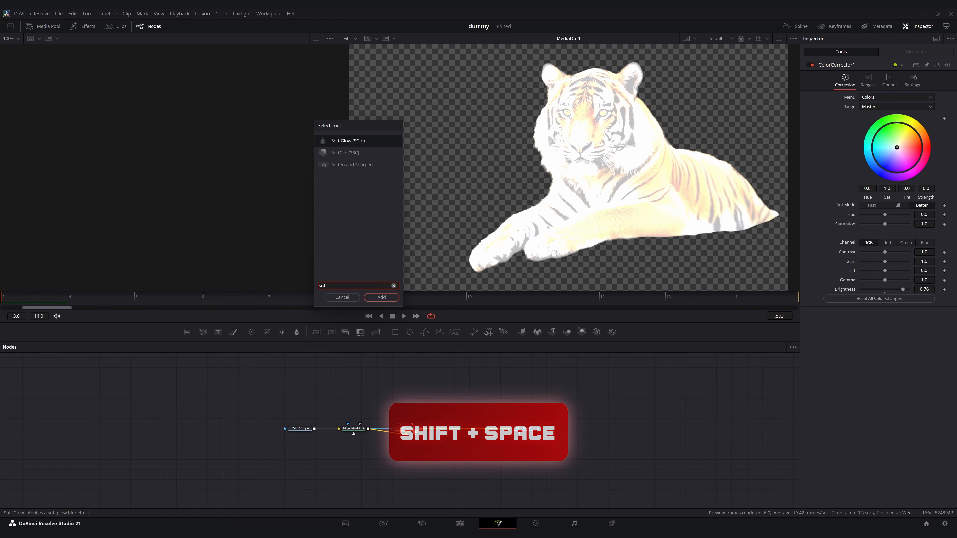
pyautogui.press('Return')
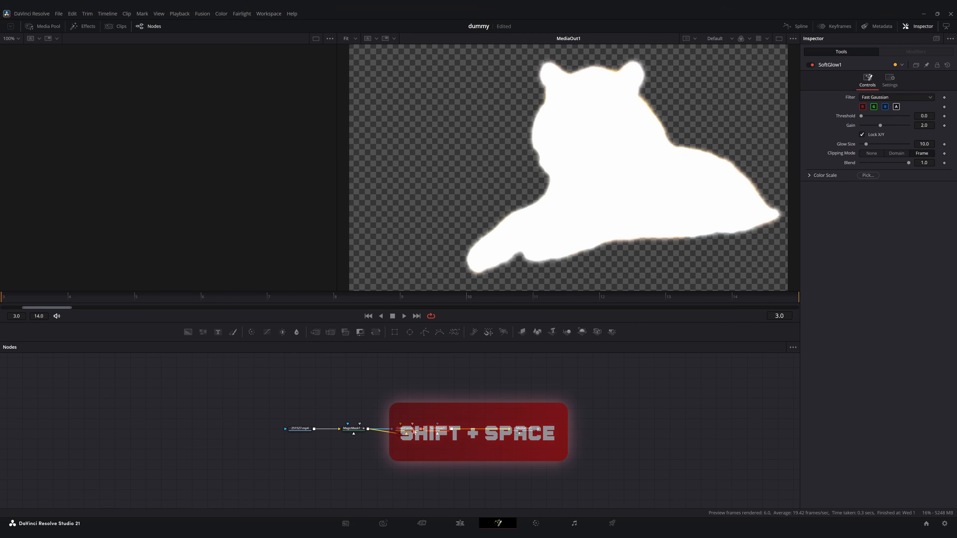
# On the Edit page, split the V2 silhouette clip into seven pieces: four one-frame pieces at its start, followed by three two-frame pieces.
pyautogui.click(459, 523)
pyautogui.scroll(3, 436, 434)
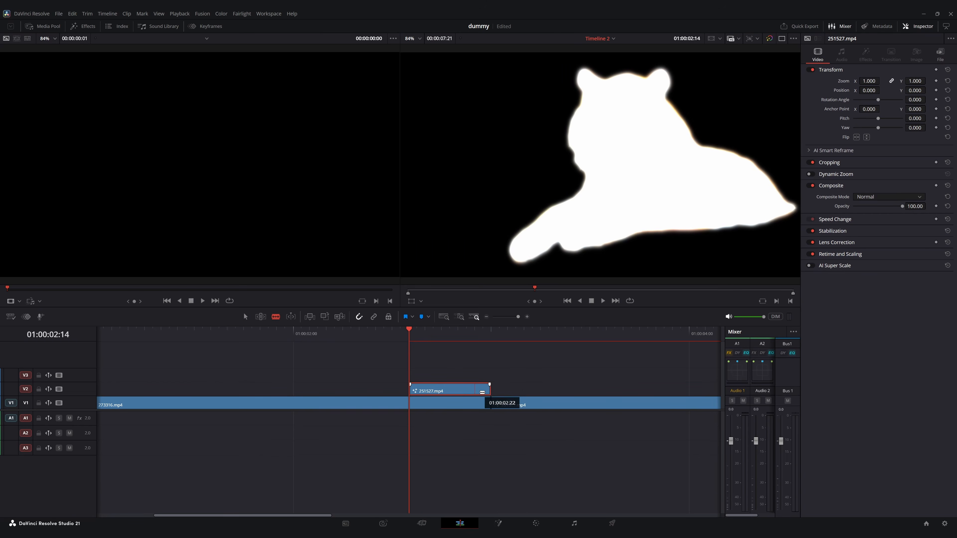
pyautogui.click(491, 331)
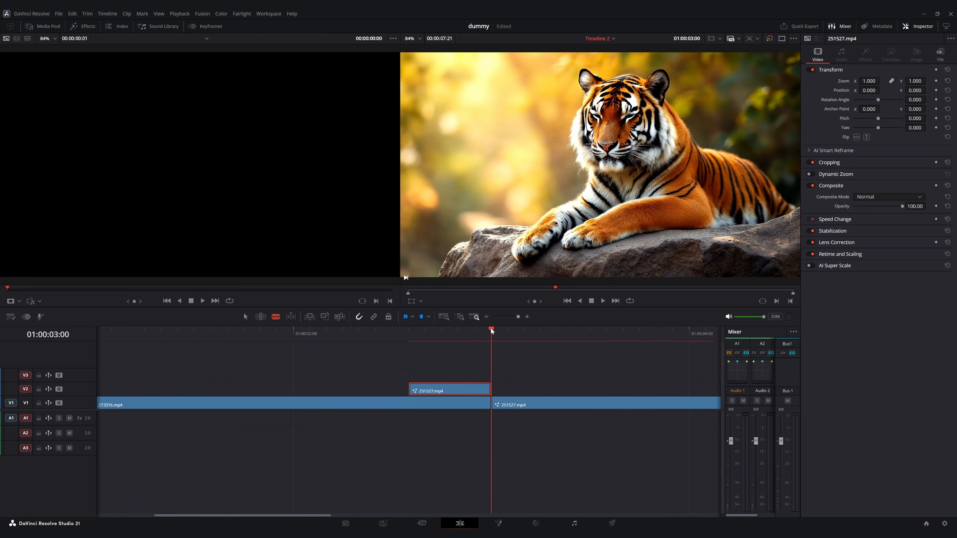
pyautogui.press('Left')
pyautogui.press('Left')
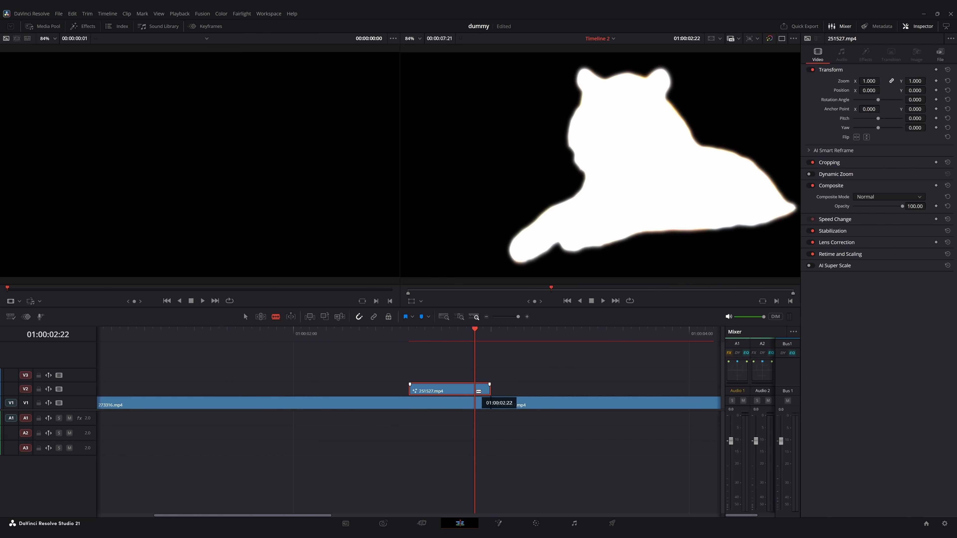
pyautogui.click(476, 391)
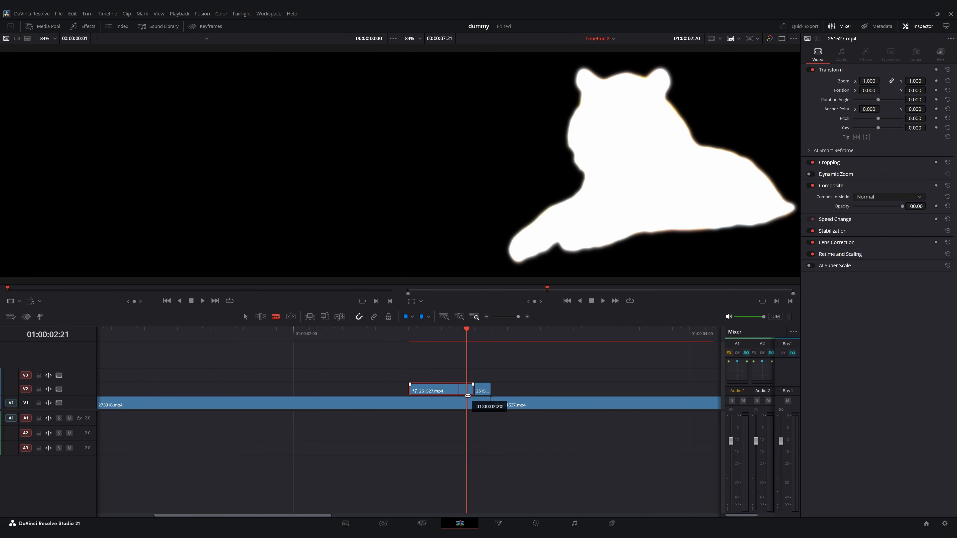
pyautogui.click(462, 390)
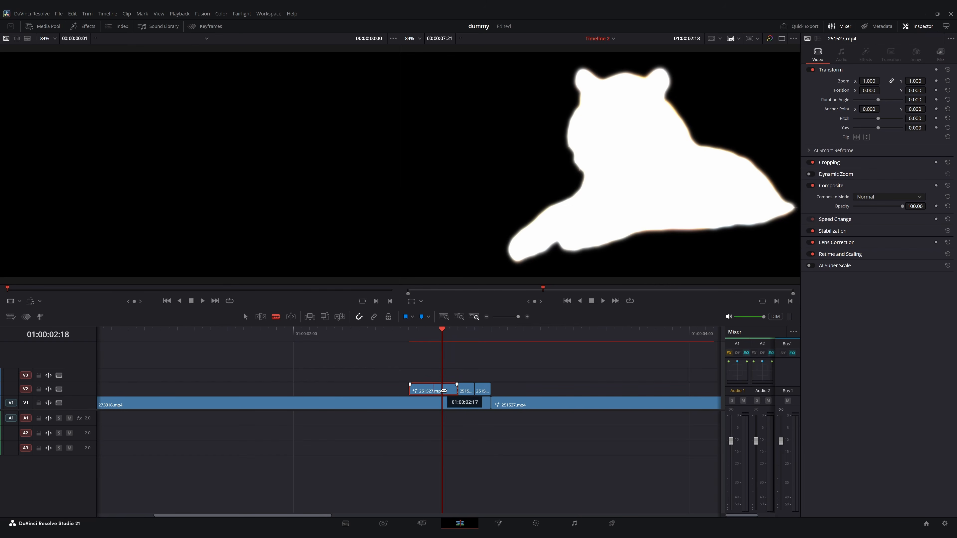
pyautogui.click(442, 391)
pyautogui.click(434, 391)
pyautogui.click(424, 391)
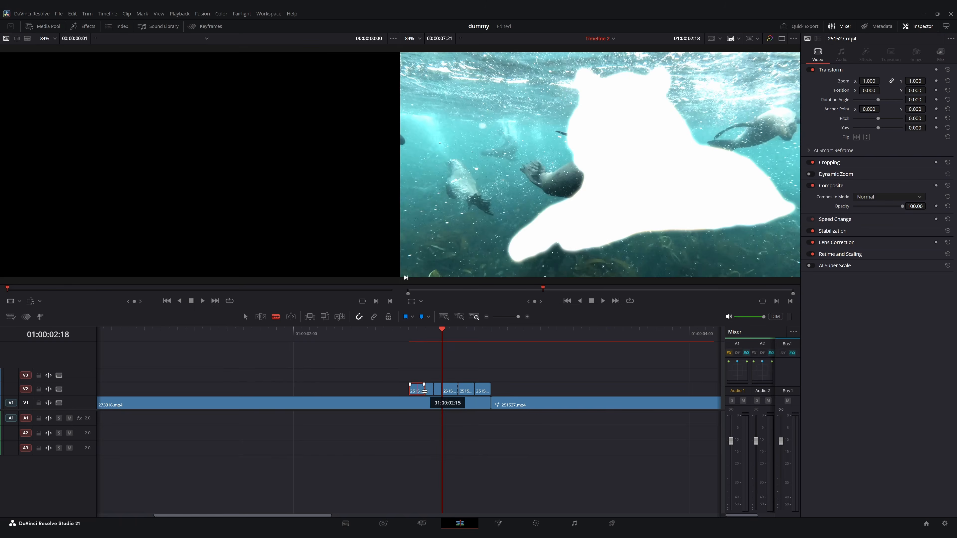
pyautogui.click(418, 390)
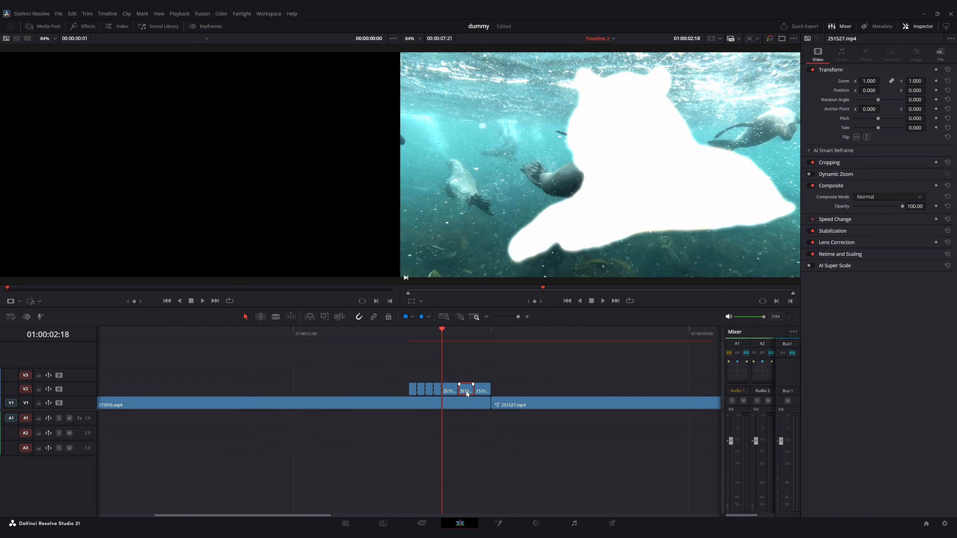
# Delete every second piece of the split V2 clip, leaving gaps that make the silhouette flicker.
pyautogui.click(396, 342)
pyautogui.press('BackSpace')
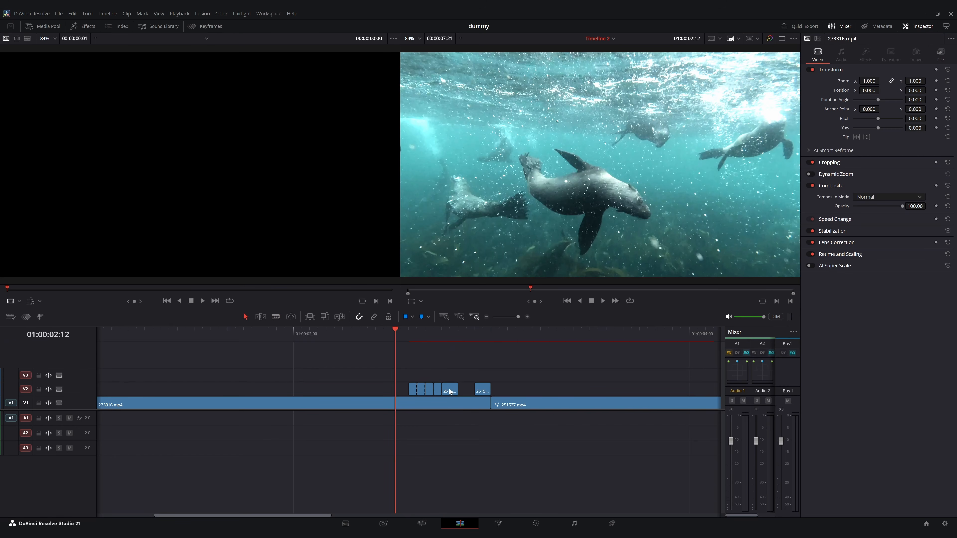
pyautogui.press('BackSpace')
pyautogui.click(420, 391)
# Save the project and play the timeline from its start to review the flickering silhouette transition.
pyautogui.scroll(-5, 459, 460)
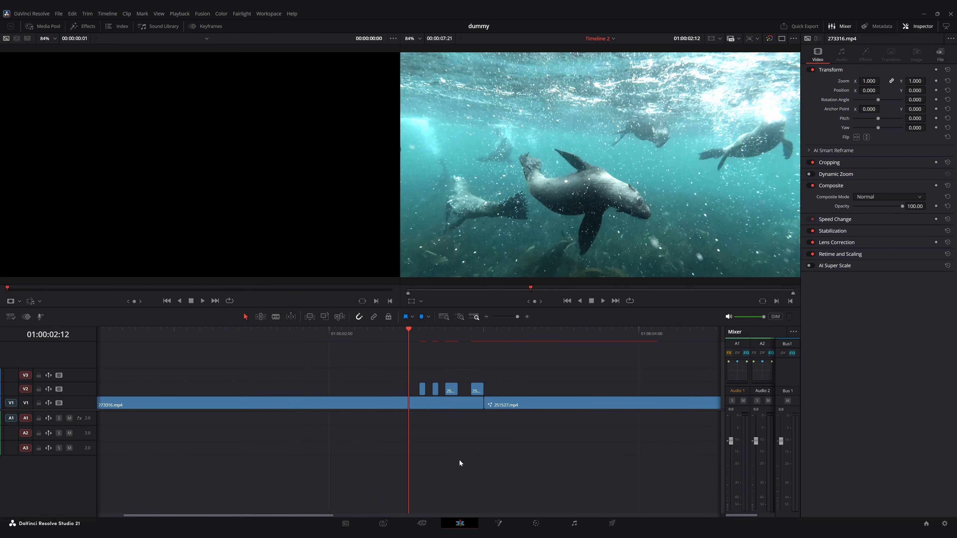
pyautogui.press('Home')
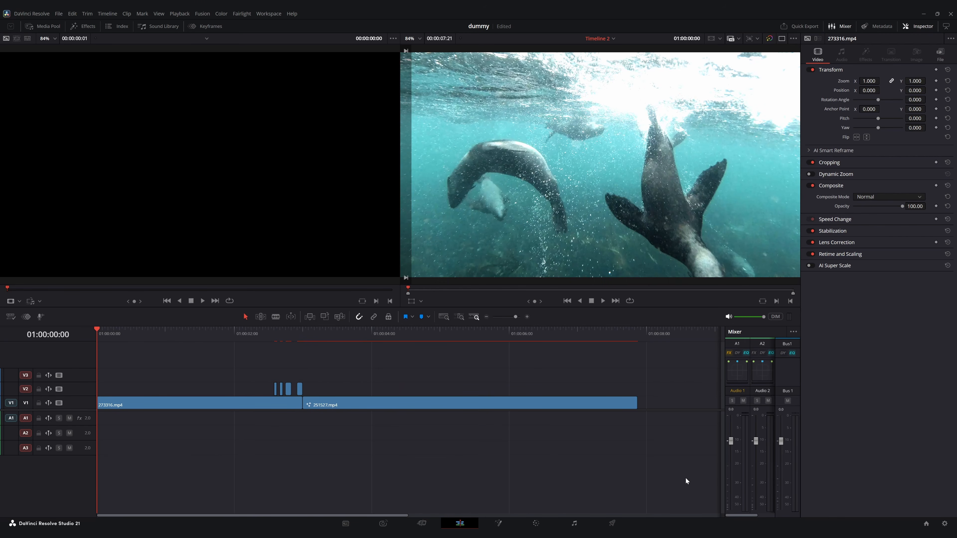
pyautogui.hotkey('ctrl', 's')
pyautogui.press('space')
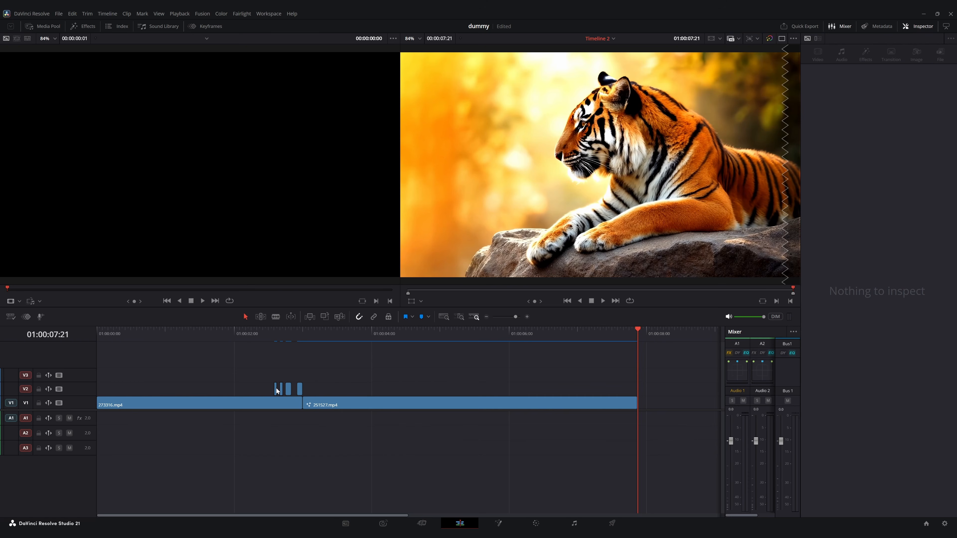
# Restore the separate V2 pieces to one continuous silhouette clip ending at the cut at 01:00:03:00.
pyautogui.hotkey('ctrl', '=')
pyautogui.hscroll(-5, 300, 390)
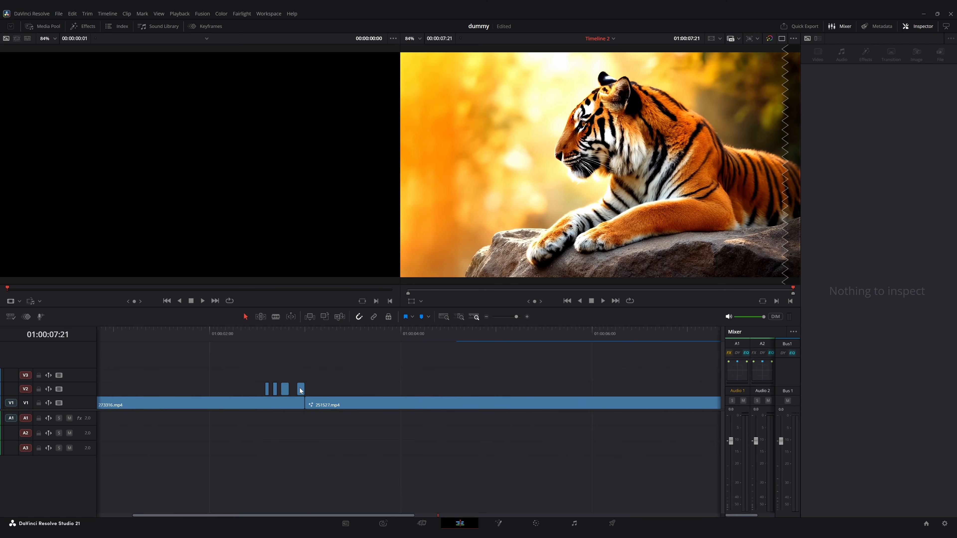
pyautogui.click(304, 333)
pyautogui.hotkey('ctrl', '=')
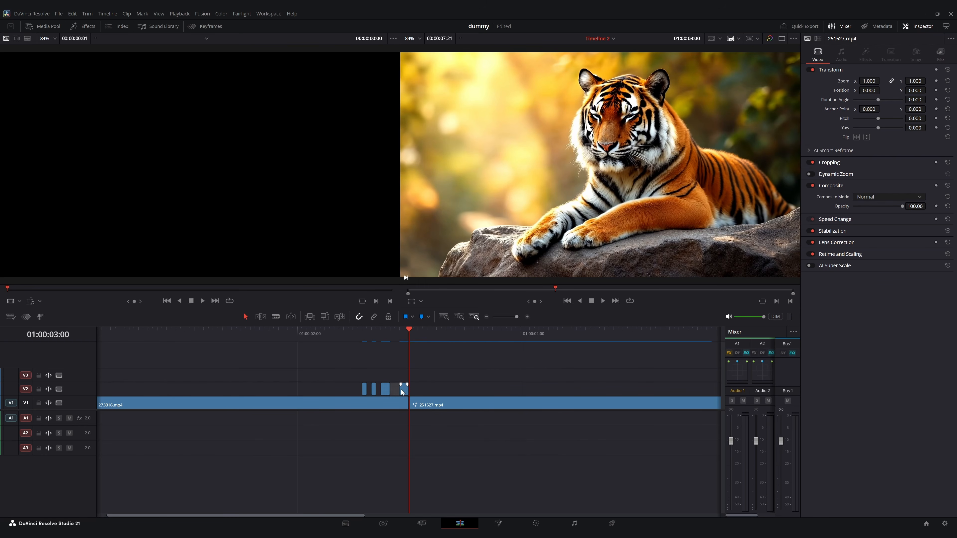
pyautogui.hotkey('ctrl', '=')
pyautogui.hotkey('ctrl', '=')
pyautogui.moveTo(395, 390)
pyautogui.mouseDown()
pyautogui.moveTo(343, 391)
pyautogui.moveTo(385, 391)
pyautogui.mouseUp()
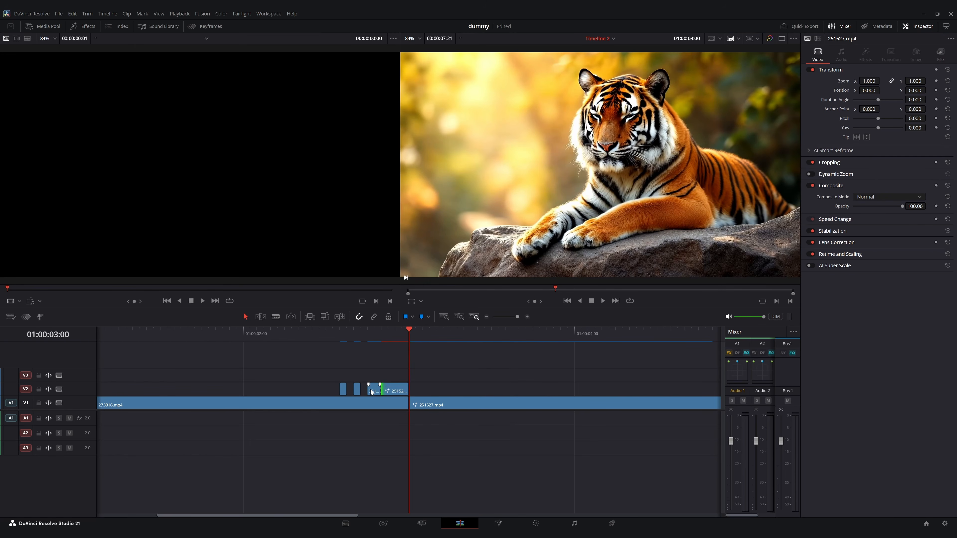
pyautogui.moveTo(332, 373)
pyautogui.mouseDown()
pyautogui.moveTo(381, 389)
pyautogui.moveTo(338, 389)
pyautogui.mouseUp()
pyautogui.press('BackSpace')
pyautogui.click(388, 389)
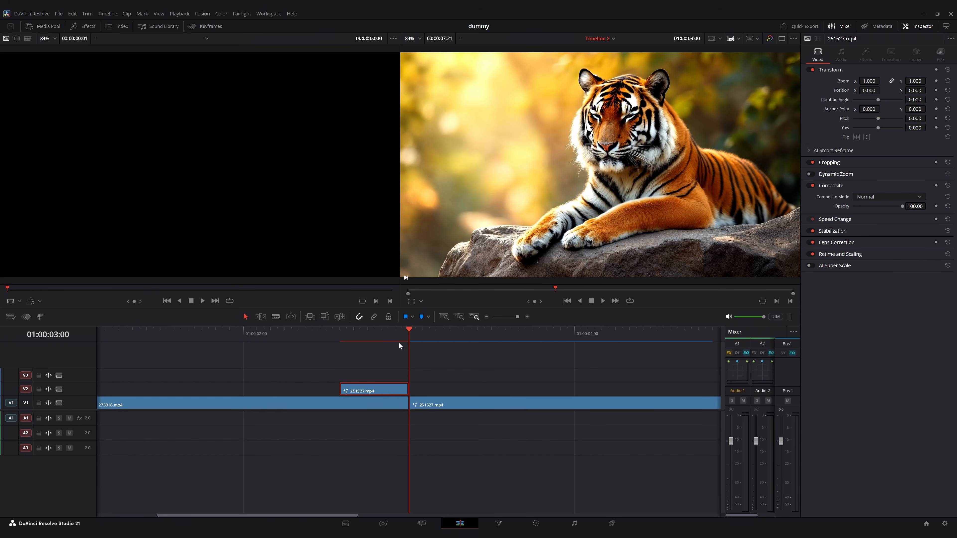
# Turn the V2 clip's last frame at 01:00:02:23 into a one-frame freeze frame and move it near the silhouette's original start.
pyautogui.click(402, 330)
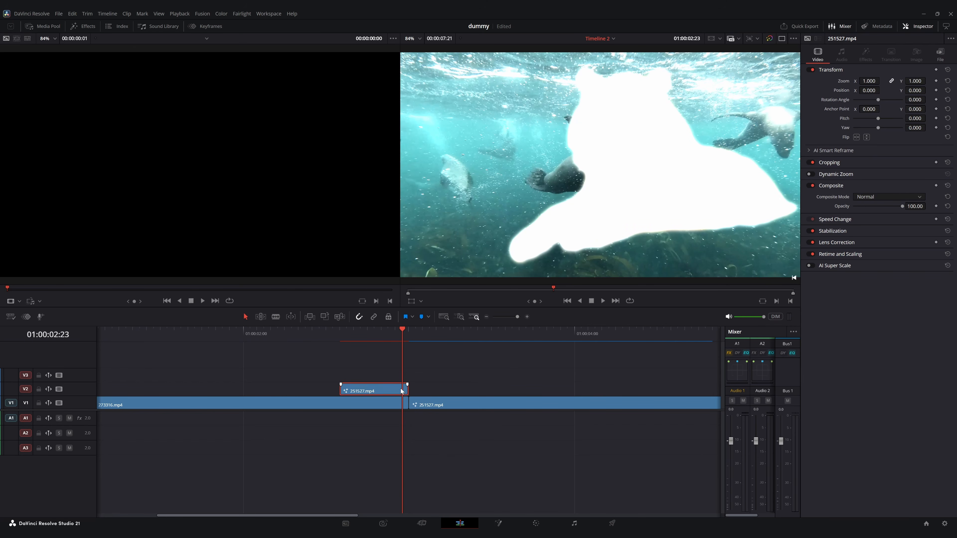
pyautogui.click(869, 220)
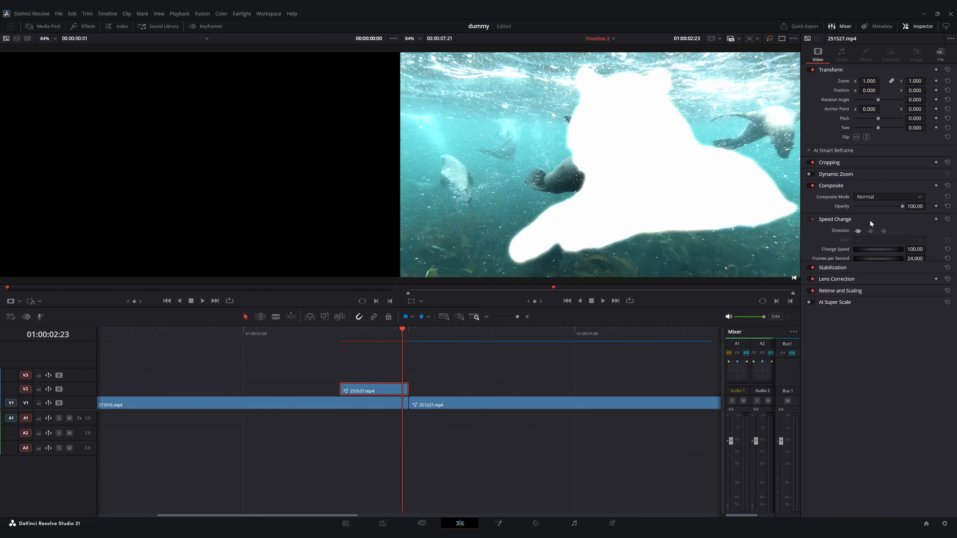
pyautogui.click(884, 231)
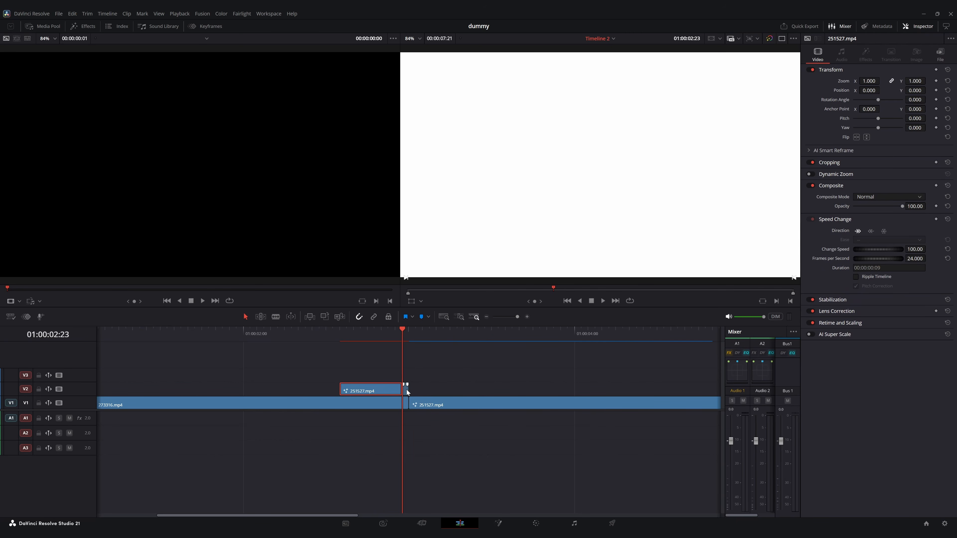
pyautogui.moveTo(406, 391); pyautogui.dragTo(354, 391)
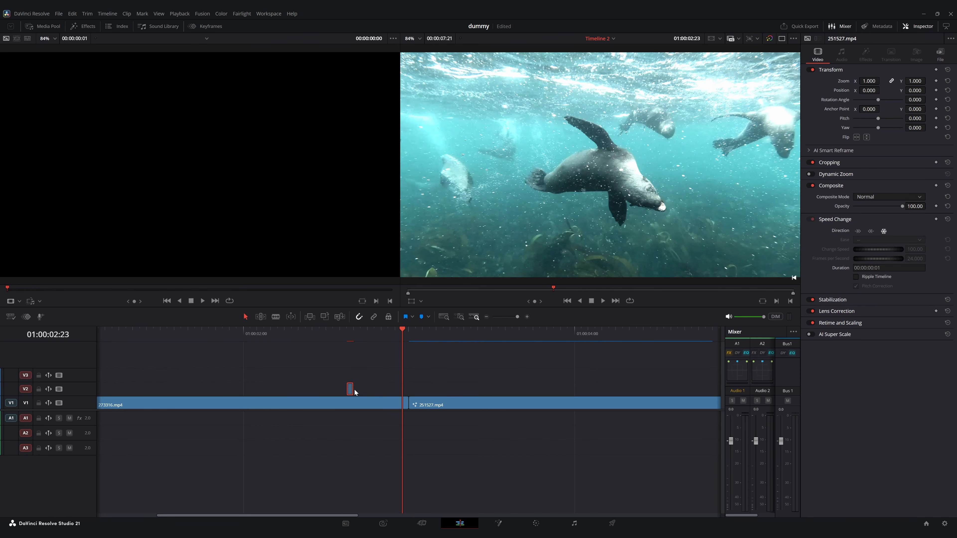
# Extend the one-frame V2 freeze frame to 8 frames and place the playhead on it at 01:00:02:18.
pyautogui.hotkey('ctrl', '=')
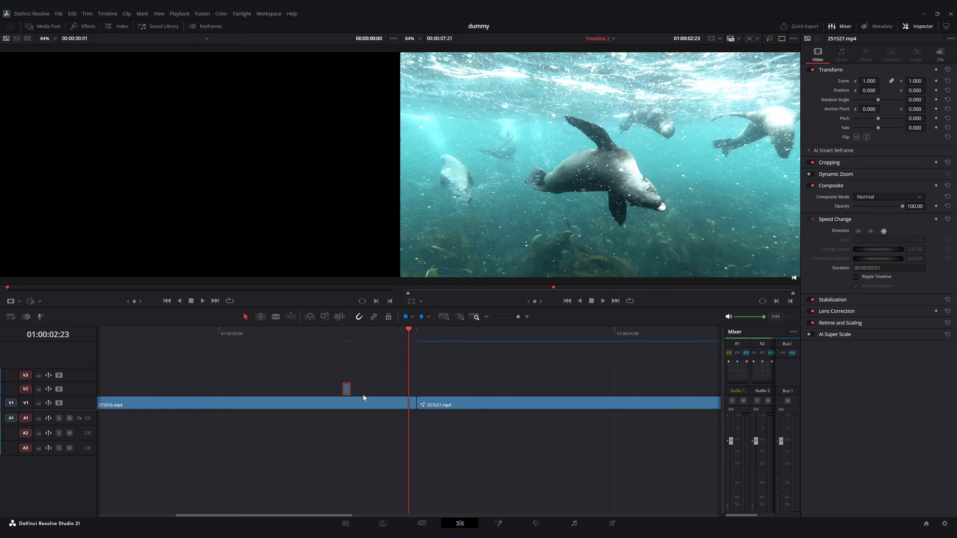
pyautogui.moveTo(331, 389); pyautogui.dragTo(408, 390)
pyautogui.click(363, 339)
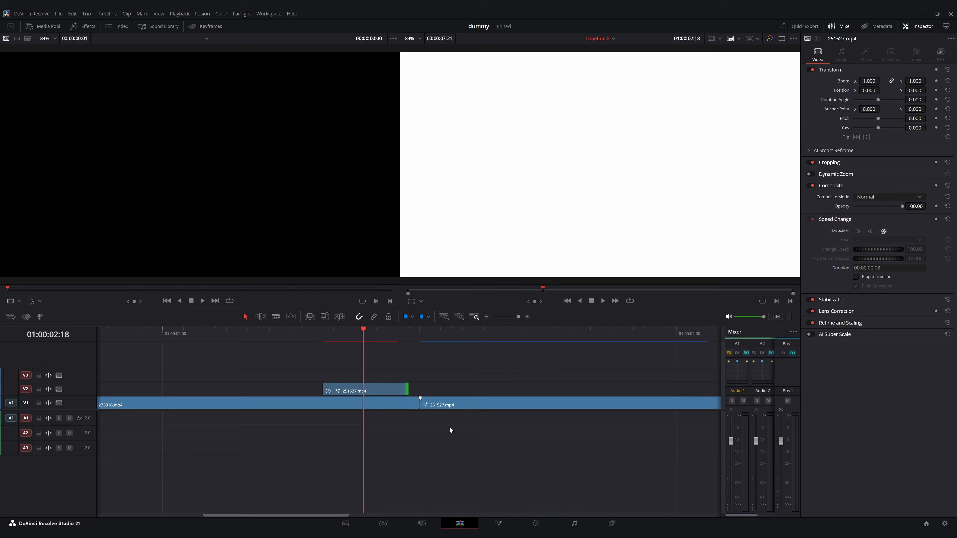
# Delete the MagicMask, ColorCorrector and SoftGlow nodes from the freeze frame's Fusion composition.
pyautogui.click(498, 524)
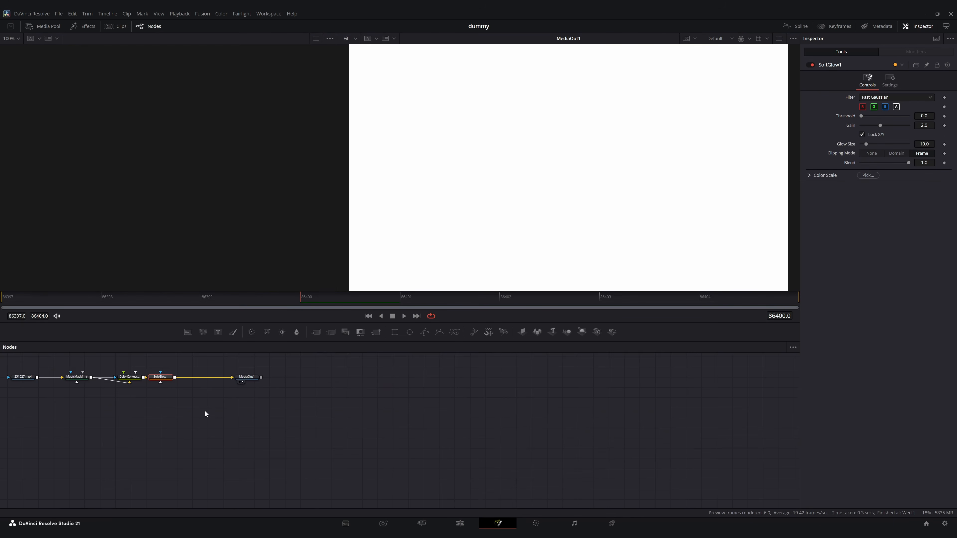
pyautogui.moveTo(205, 414); pyautogui.dragTo(358, 449)
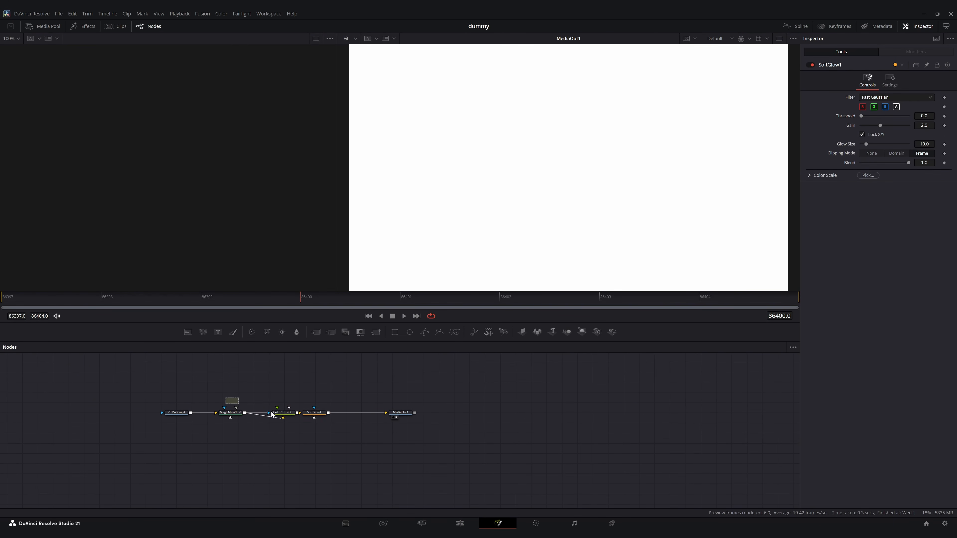
pyautogui.moveTo(272, 414); pyautogui.dragTo(314, 416)
pyautogui.press('Delete')
pyautogui.click(310, 437)
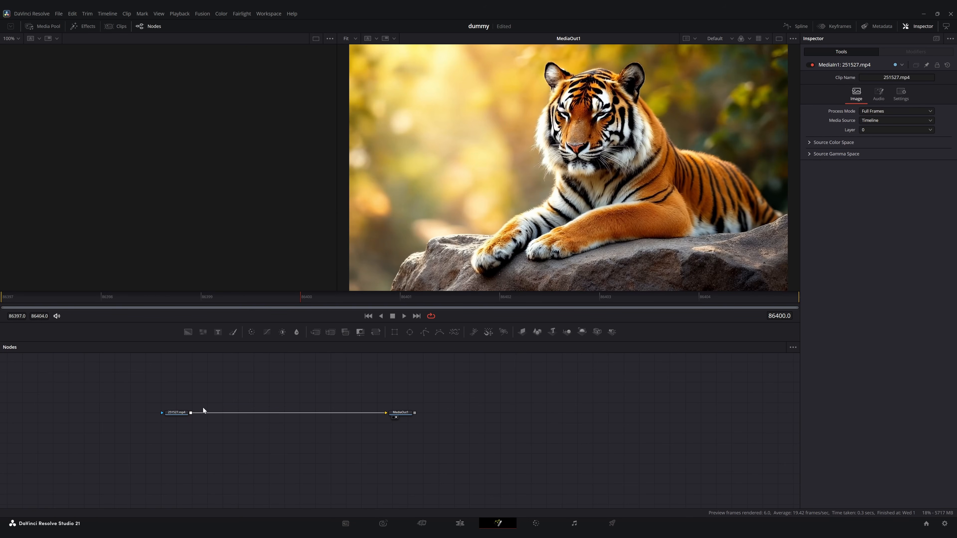
# Attach an inverted Polygon mask to the 251527.mp4 media node.
pyautogui.click(178, 413)
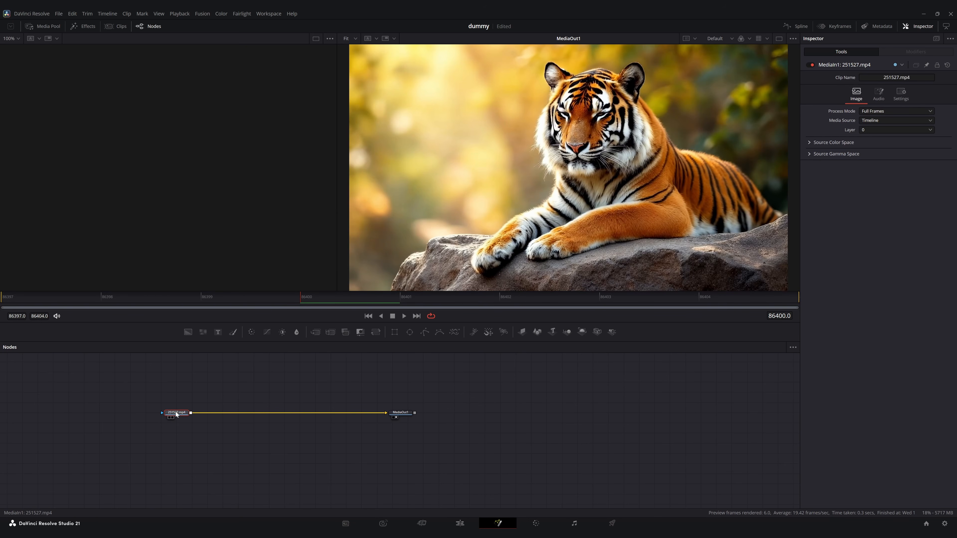
pyautogui.click(426, 332)
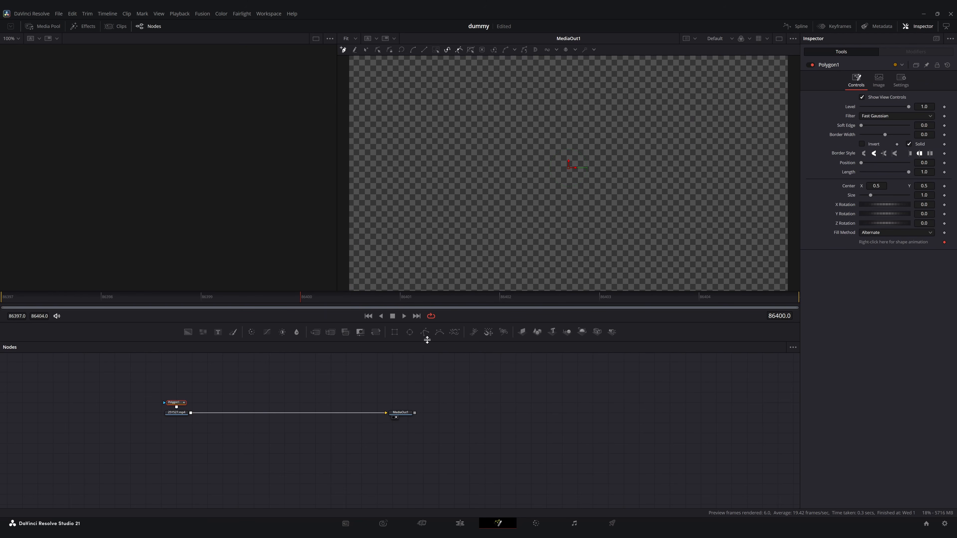
pyautogui.click(873, 144)
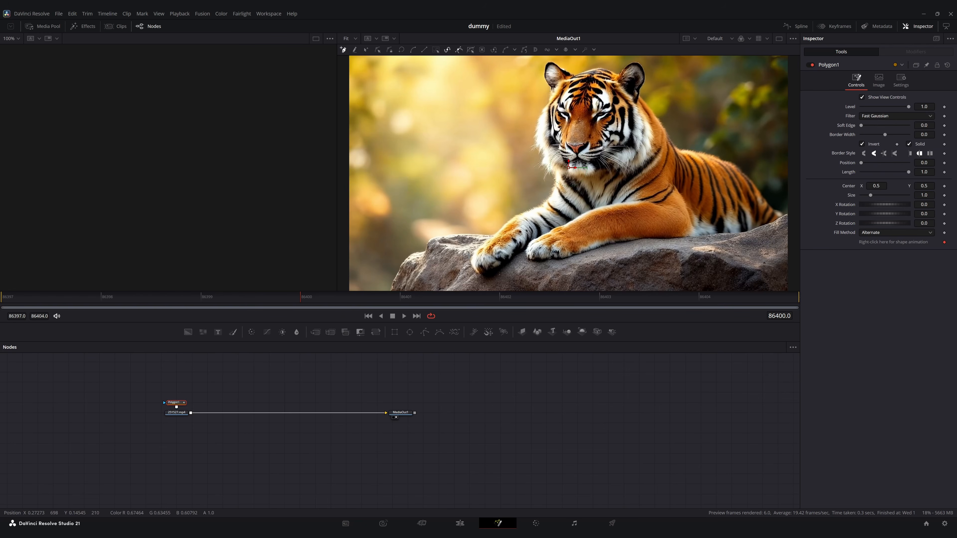
# Trace the tiger's complete outline with the polygon mask, close the shape and turn its inversion off.
pyautogui.click(472, 252)
pyautogui.click(479, 245)
pyautogui.click(485, 241)
pyautogui.click(498, 231)
pyautogui.click(508, 223)
pyautogui.click(514, 218)
pyautogui.moveTo(527, 212)
pyautogui.mouseDown()
pyautogui.moveTo(543, 170)
pyautogui.moveTo(536, 140)
pyautogui.moveTo(550, 100)
pyautogui.moveTo(547, 63)
pyautogui.moveTo(583, 73)
pyautogui.moveTo(629, 62)
pyautogui.moveTo(645, 74)
pyautogui.moveTo(649, 108)
pyautogui.moveTo(669, 139)
pyautogui.moveTo(722, 160)
pyautogui.moveTo(769, 203)
pyautogui.moveTo(728, 233)
pyautogui.moveTo(529, 258)
pyautogui.moveTo(484, 277)
pyautogui.mouseUp()
pyautogui.click(497, 275)
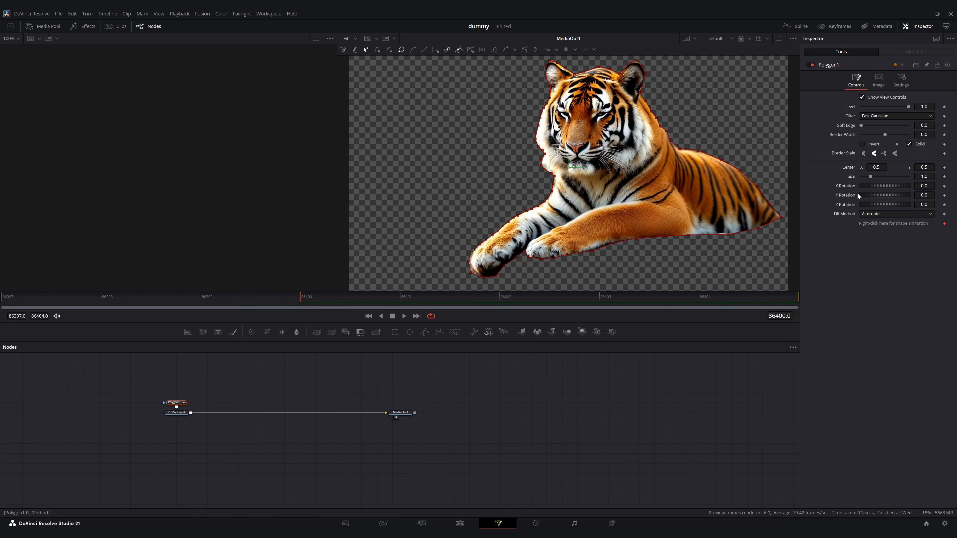
# Set the polygon mask's Soft Edge to 0.0054 and move its node farther above the media node.
pyautogui.moveTo(922, 125); pyautogui.dragTo(927, 125)
pyautogui.moveTo(172, 402); pyautogui.dragTo(172, 393)
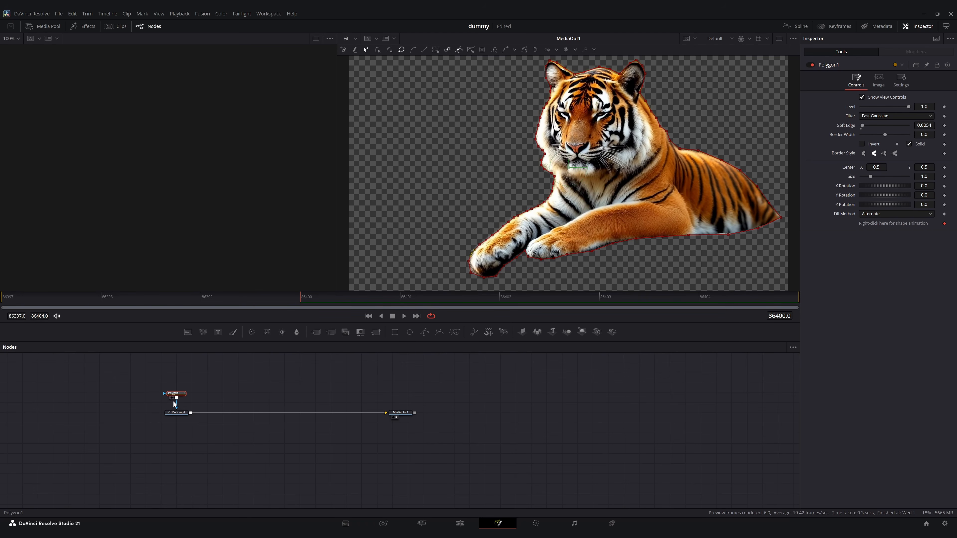
# Insert a Color Corrector node after the media node and leave some space between the two.
pyautogui.click(174, 413)
pyautogui.hotkey('shift', 'space')
pyautogui.write('cc')
pyautogui.press('Return')
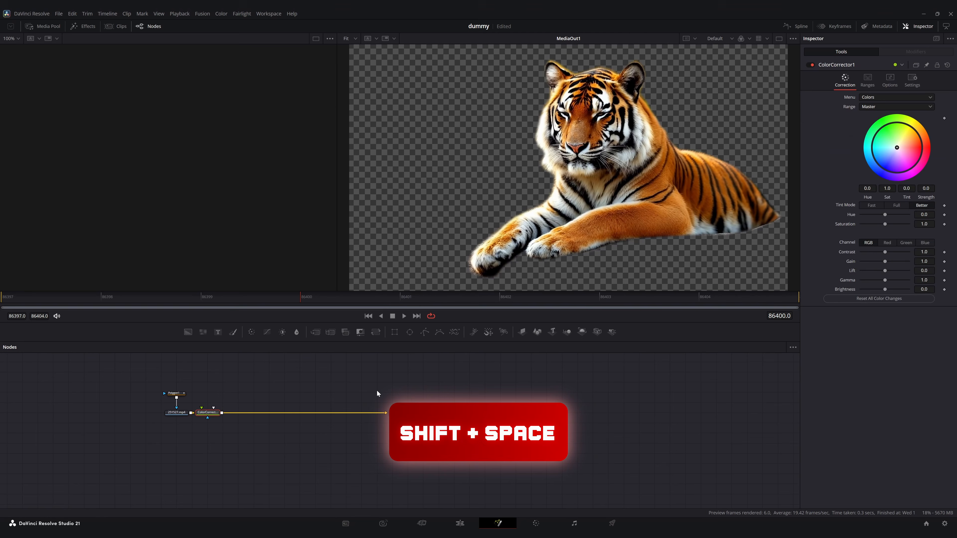
pyautogui.moveTo(211, 415); pyautogui.dragTo(245, 415)
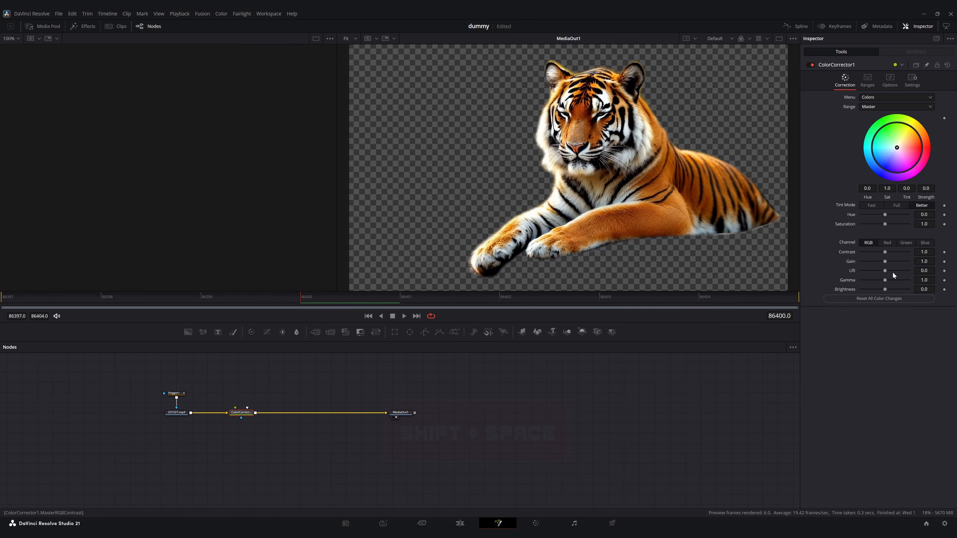
# Raise the Color Corrector's Brightness to 0.86 and connect the media node's output to its mask input as well.
pyautogui.moveTo(884, 292); pyautogui.dragTo(905, 290)
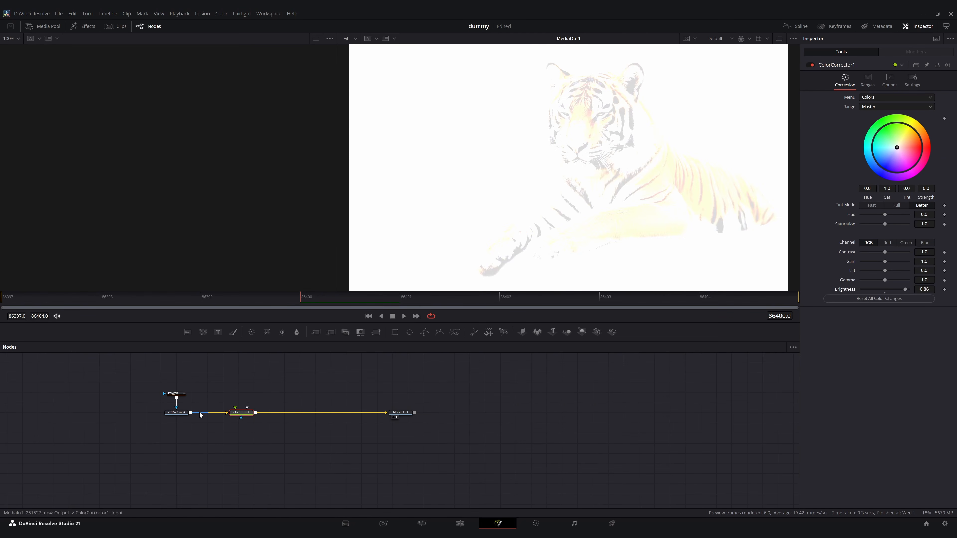
pyautogui.moveTo(191, 413); pyautogui.dragTo(241, 419)
# Add a Soft Glow node between the Color Corrector and MediaOut.
pyautogui.hotkey('shift', 'space')
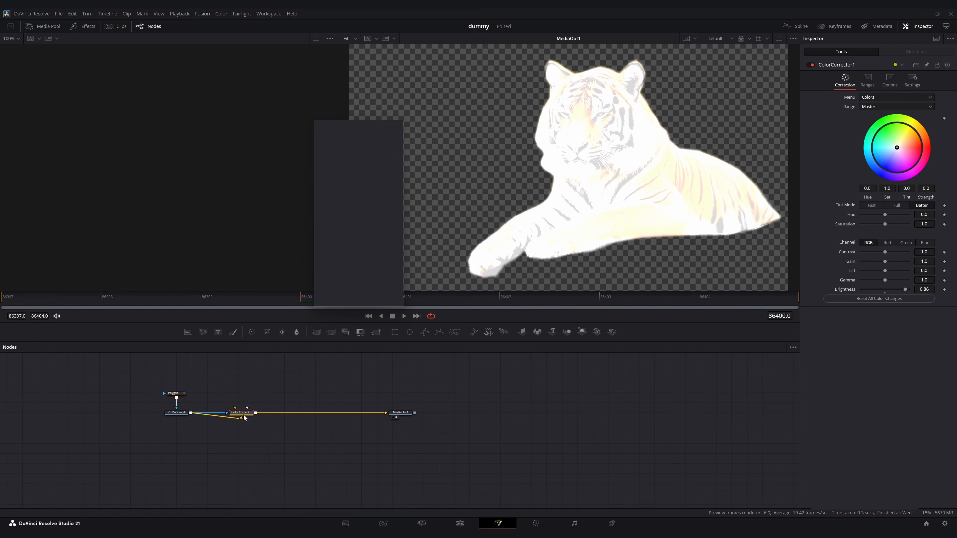
pyautogui.write('cc')
pyautogui.press('BackSpace')
pyautogui.press('BackSpace')
pyautogui.write('soft')
pyautogui.press('Return')
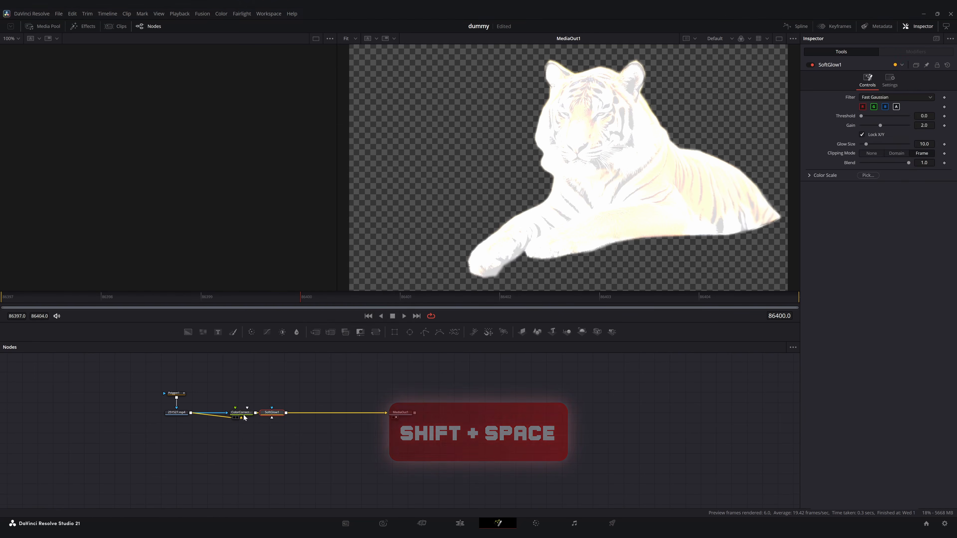
# On the Edit page, extend the V2 freeze frame to the cut and split it into three one-frame pieces followed by three two-frame pieces.
pyautogui.click(459, 524)
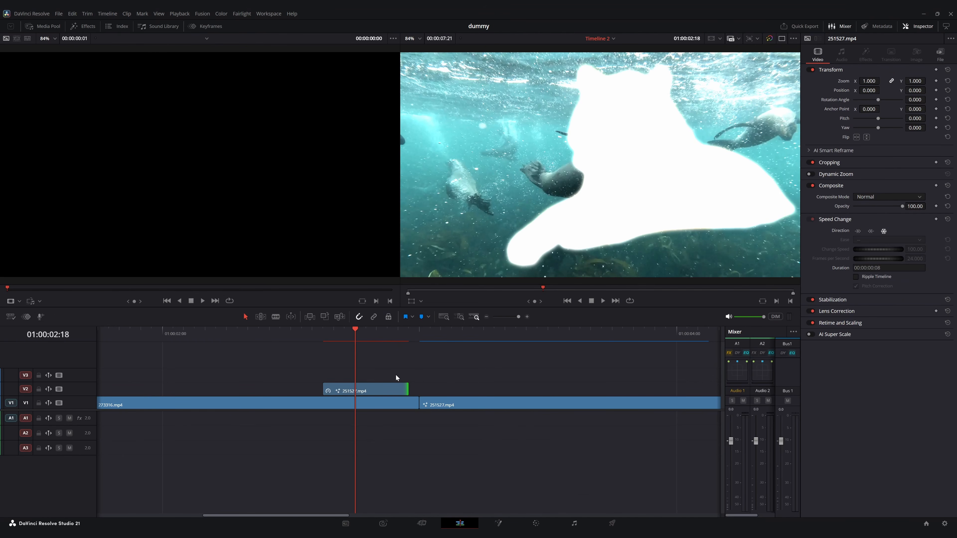
pyautogui.moveTo(407, 390); pyautogui.dragTo(417, 390)
pyautogui.press('b')
pyautogui.click(399, 391)
pyautogui.click(377, 391)
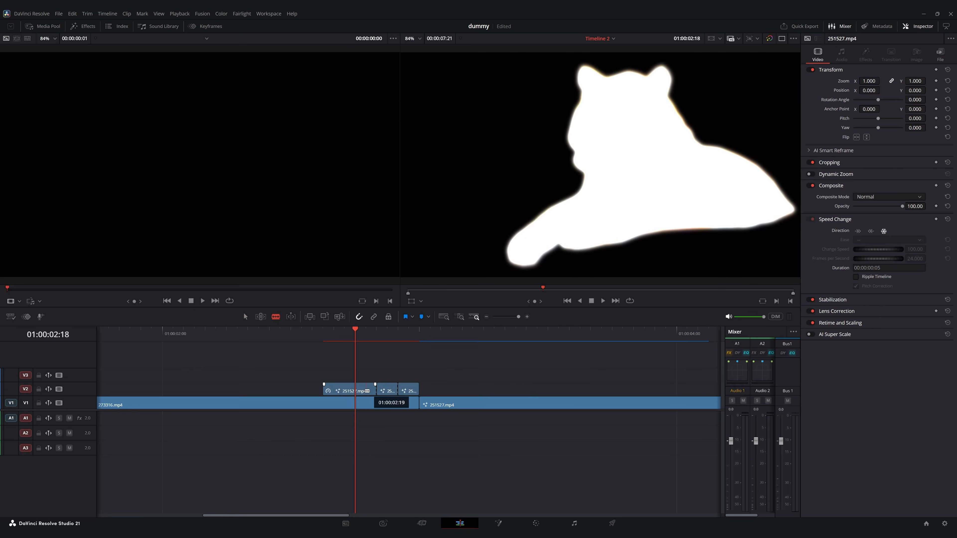
pyautogui.click(360, 391)
pyautogui.moveTo(348, 391); pyautogui.dragTo(344, 391)
pyautogui.click(336, 391)
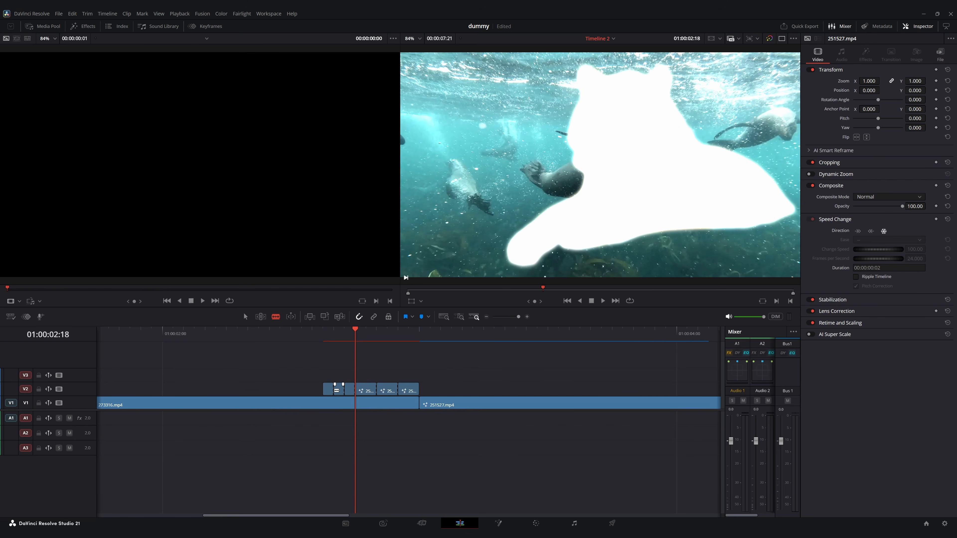
# Delete the third and fifth pieces of the split V2 clip and move the first piece one frame earlier to leave flicker gaps.
pyautogui.press('a')
pyautogui.click(387, 391)
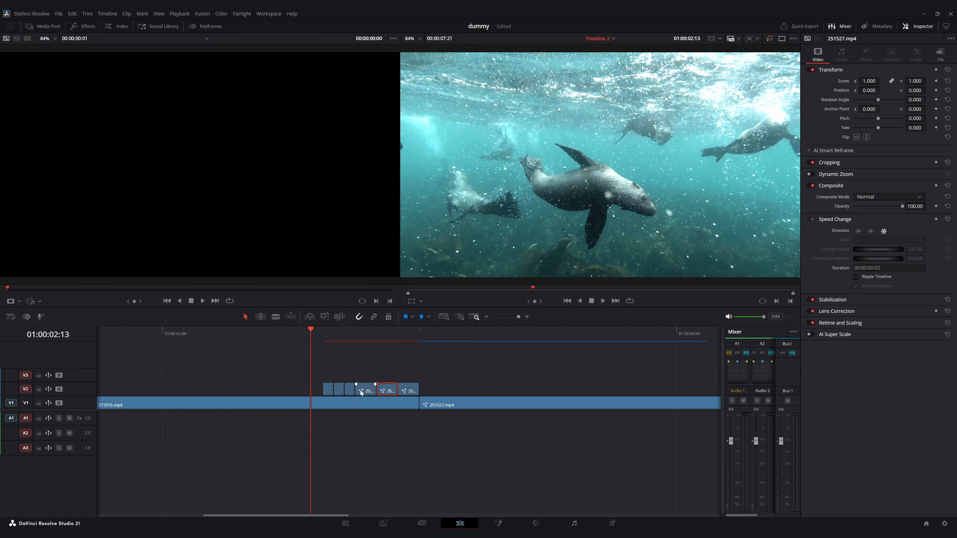
pyautogui.press('BackSpace')
pyautogui.click(351, 392)
pyautogui.press('BackSpace')
pyautogui.moveTo(331, 390); pyautogui.dragTo(317, 390)
pyautogui.scroll(-1, 379, 433)
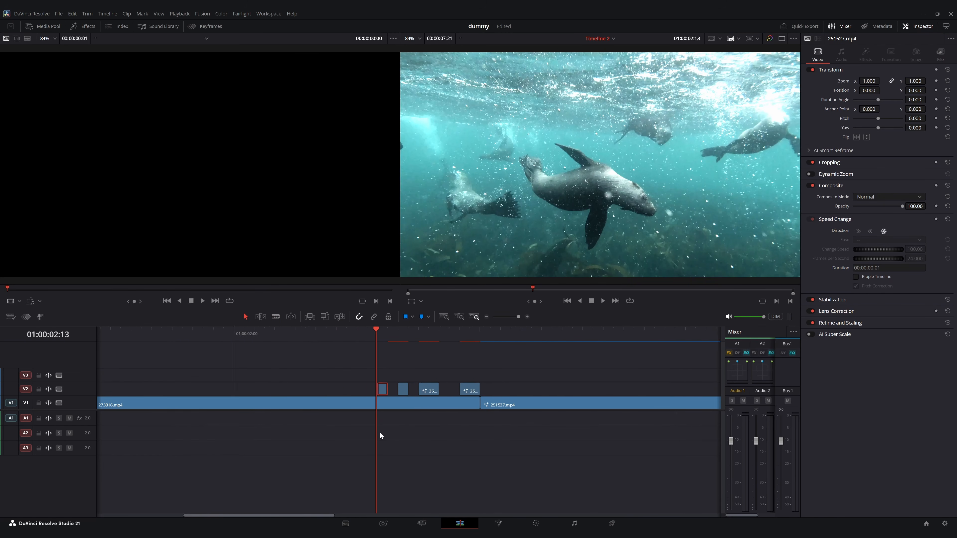
pyautogui.scroll(-3, 420, 431)
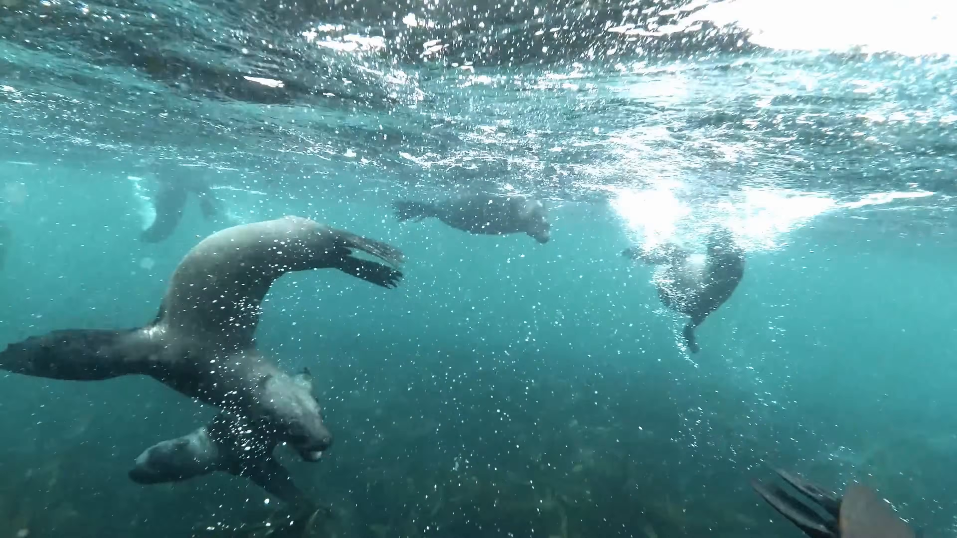